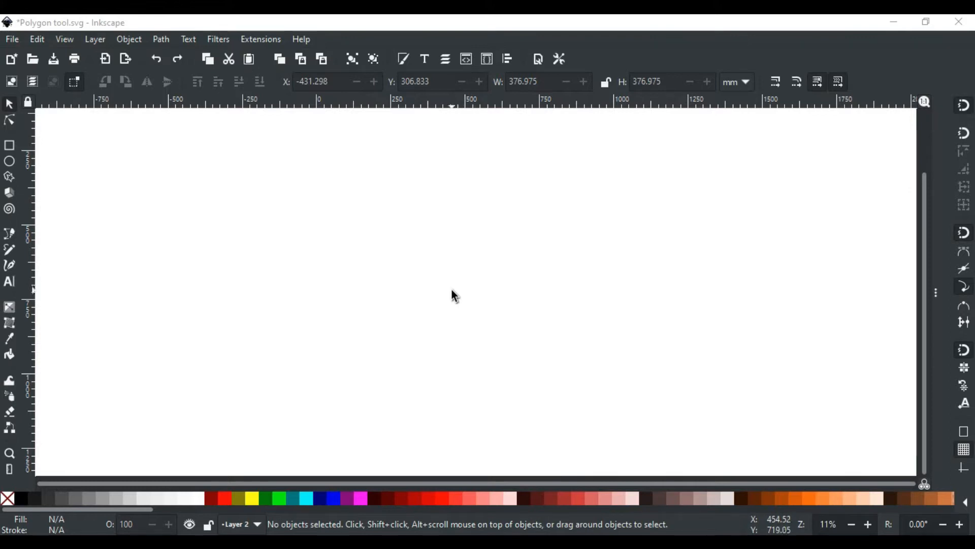
Draw a five-cornered regular polygon in the left part of the canvas
left_click(7, 178)
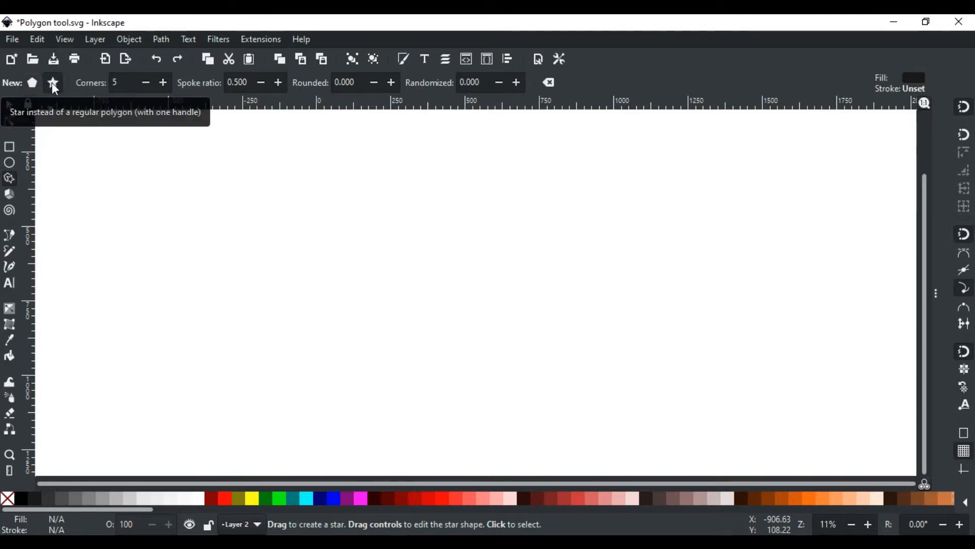
left_click(33, 83)
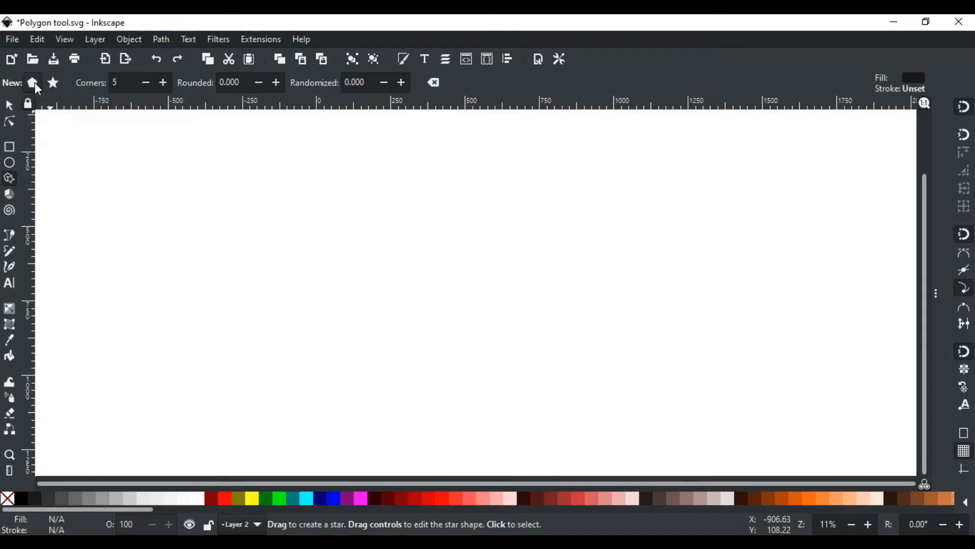
mouse_move(166, 220)
left_mouse_down()
mouse_move(223, 256)
mouse_move(166, 285)
left_mouse_up()
Draw a five-pointed star with a 0.500 spoke ratio beside the pentagon and shift it slightly to the right
left_click(64, 82)
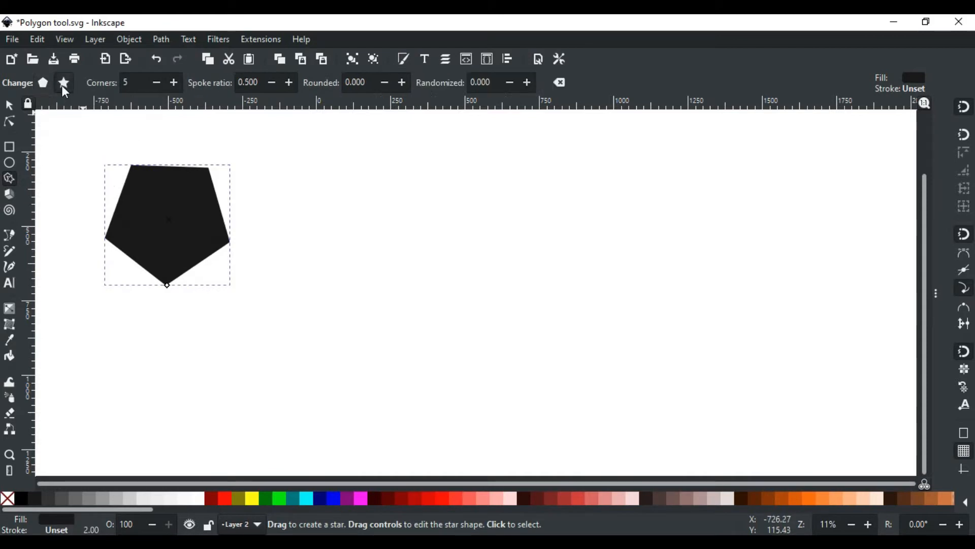
left_click_drag(313, 227, 333, 287)
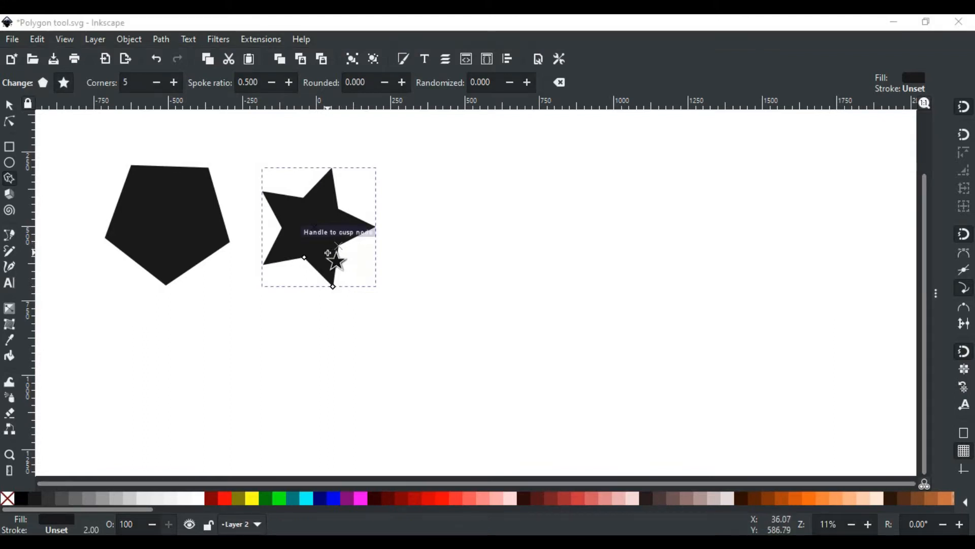
left_click(11, 108)
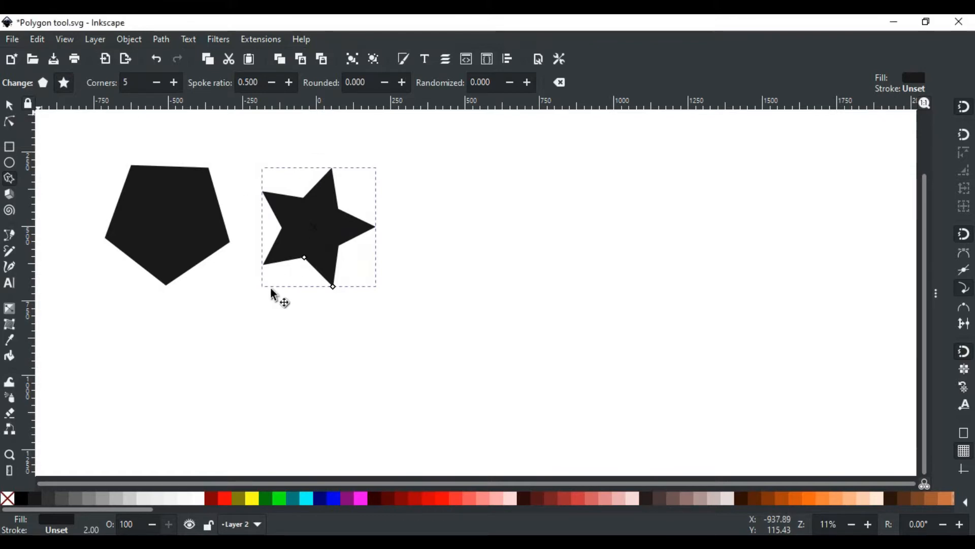
left_click_drag(259, 289, 316, 263)
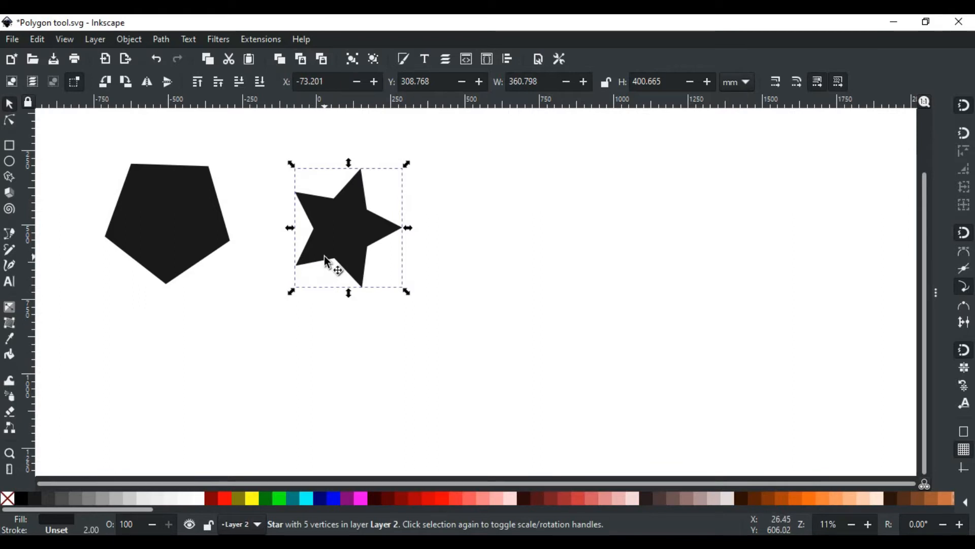
Draw a regular pentagon with a flat base on the empty canvas using the Star/Polygon tool
key("shift+F9")
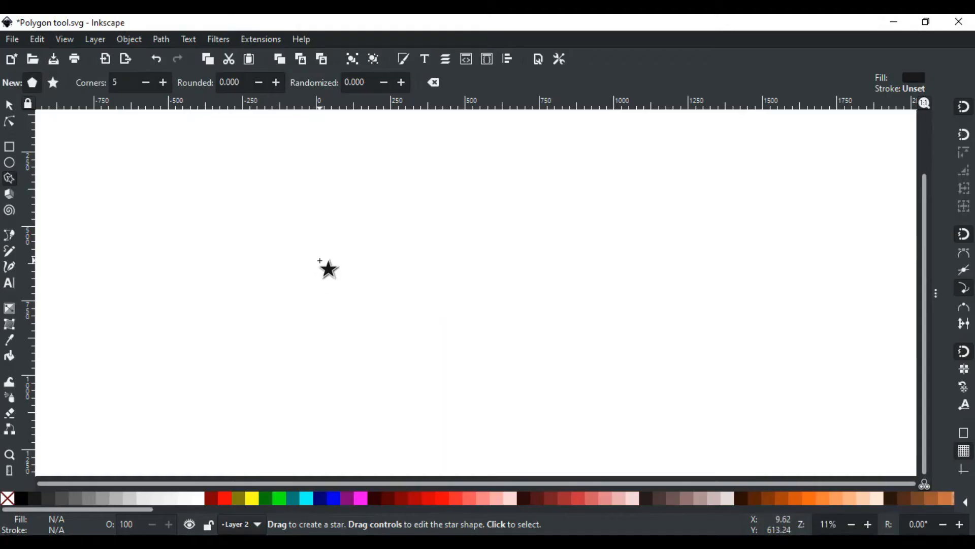
left_click_drag(324, 228, 363, 282)
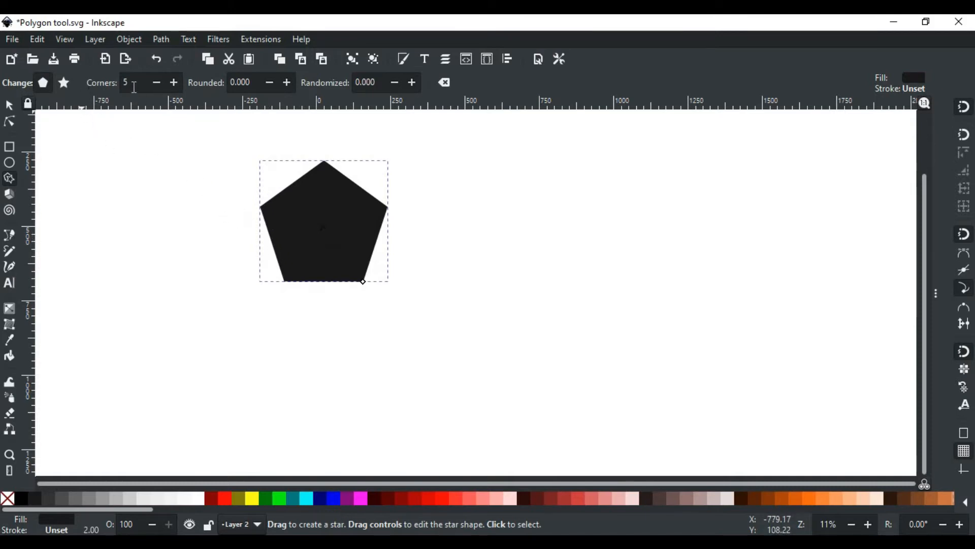
Try corner counts of 6, 4 and 3 on the black pentagon
left_click_drag(134, 88, 123, 89)
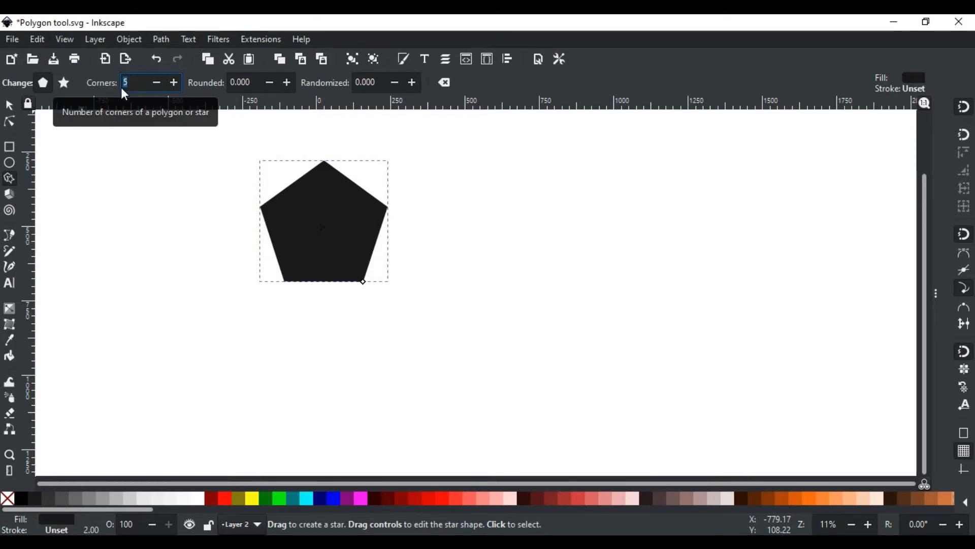
type("6")
key("Return")
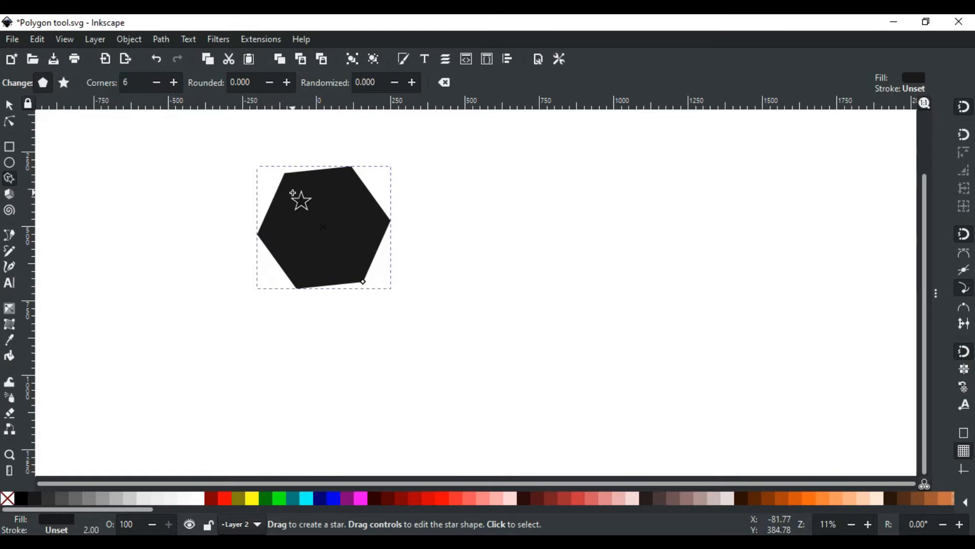
left_click(126, 81)
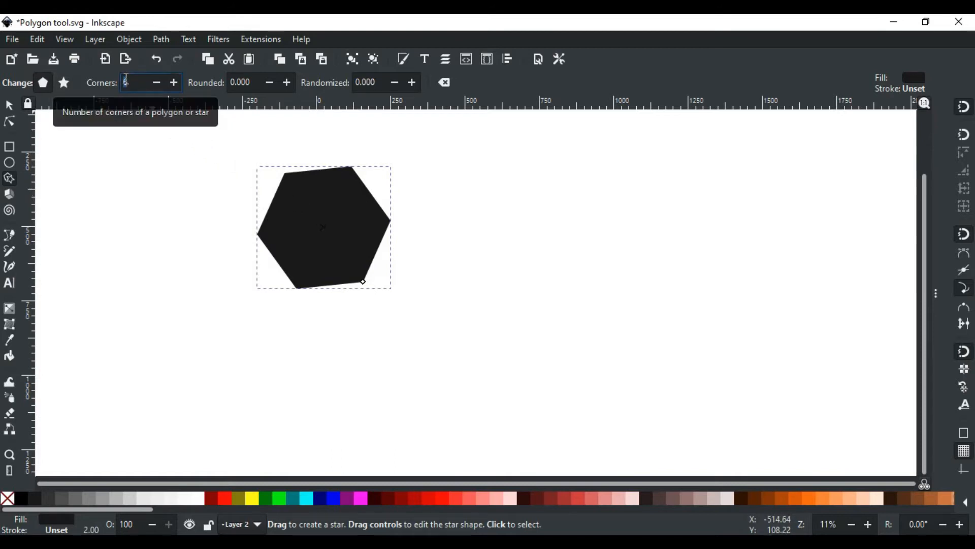
type("4")
key("Return")
left_click(127, 81)
type("3")
key("Return")
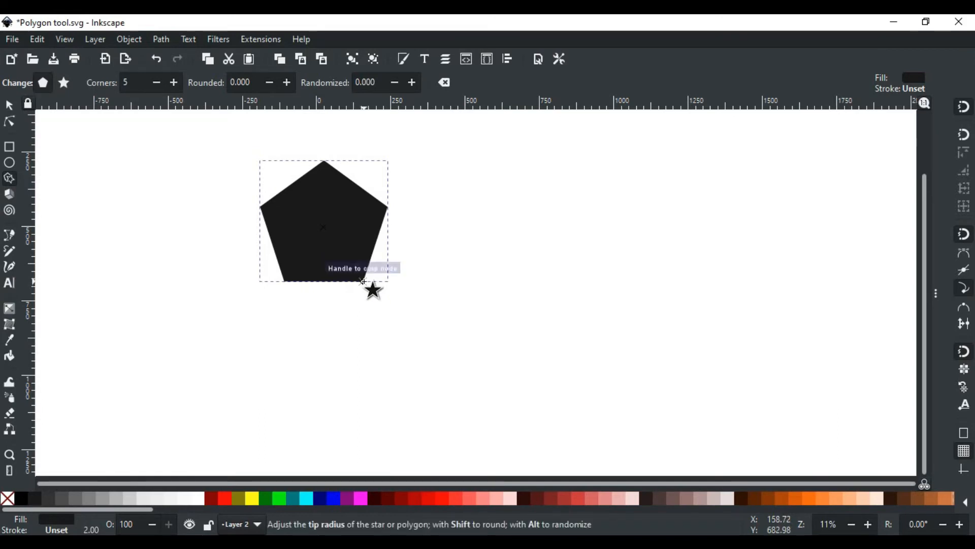
Resize and rotate the black pentagon with its tip handle, first freely and again with the rotation constrained
left_click_drag(364, 281, 281, 290)
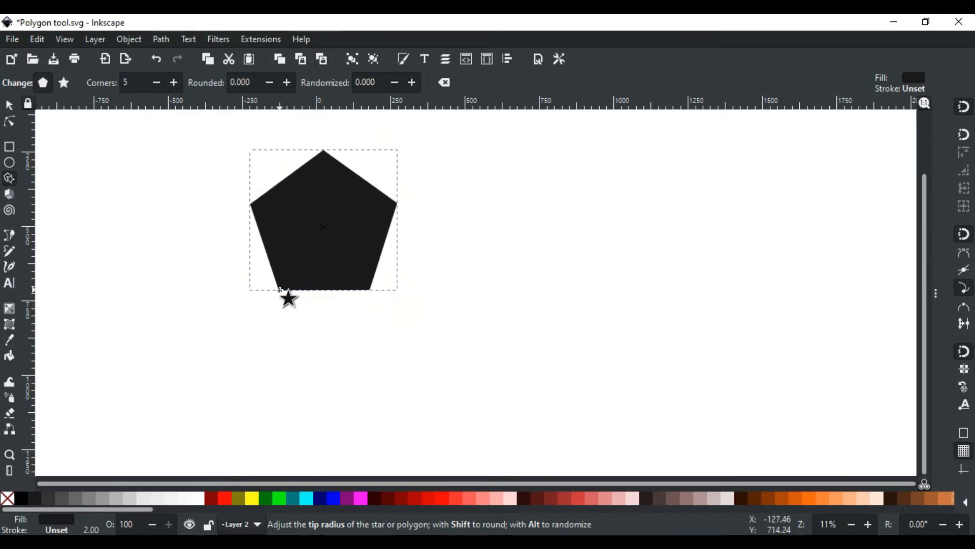
key("ctrl")
left_click_drag(280, 290, 335, 284)
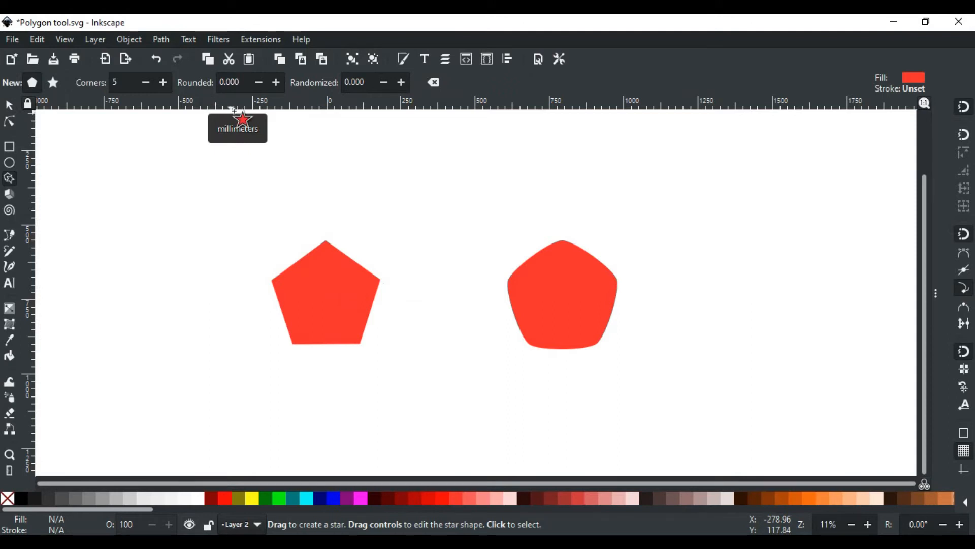
Select the sharp-cornered red pentagon and raise its roundness to 0.120
left_click(343, 296)
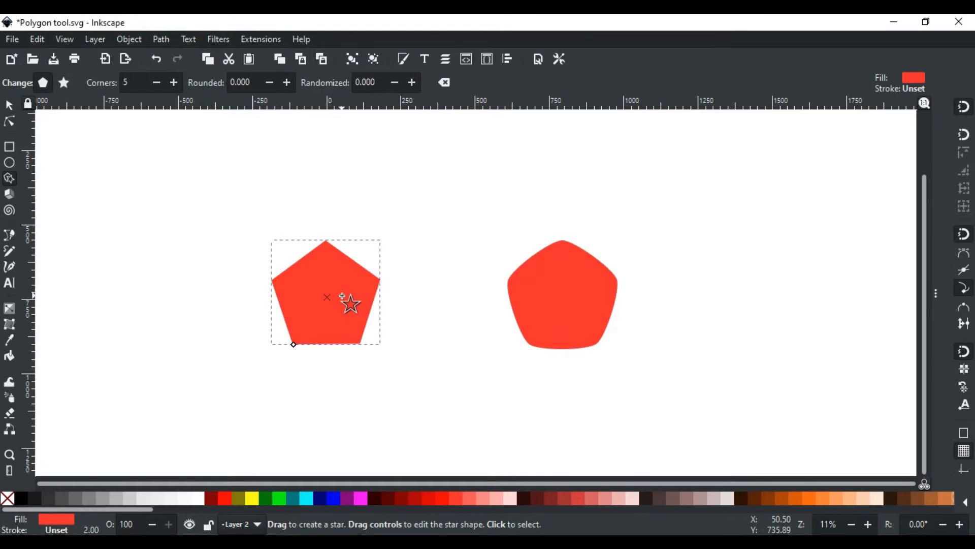
left_click(287, 83)
left_click(288, 83)
left_click(288, 84)
double_click(288, 84)
left_click(288, 84)
double_click(288, 84)
left_click(289, 84)
left_click(288, 85)
left_click(288, 85)
left_click(289, 84)
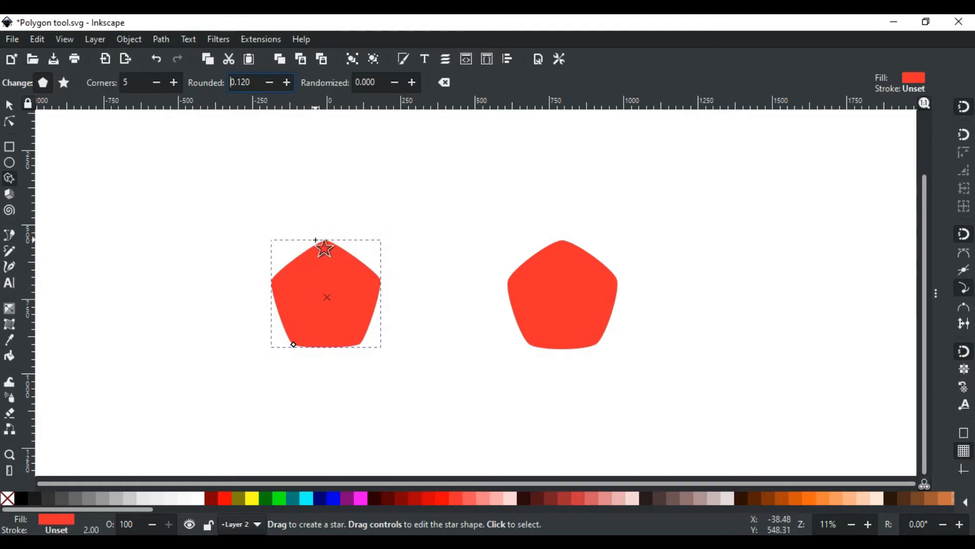
Increase the selected red pentagon's roundness to 2.620 so its corners form loops
left_click(288, 84)
double_click(288, 84)
left_click_drag(288, 84, 287, 84)
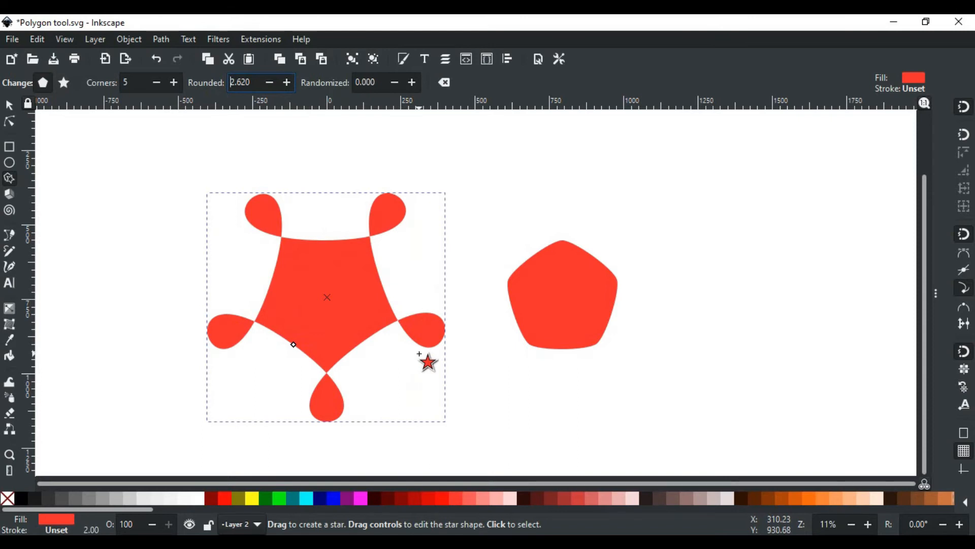
Increase the looped red shape's corner count to 8
left_click(175, 83)
left_click(174, 83)
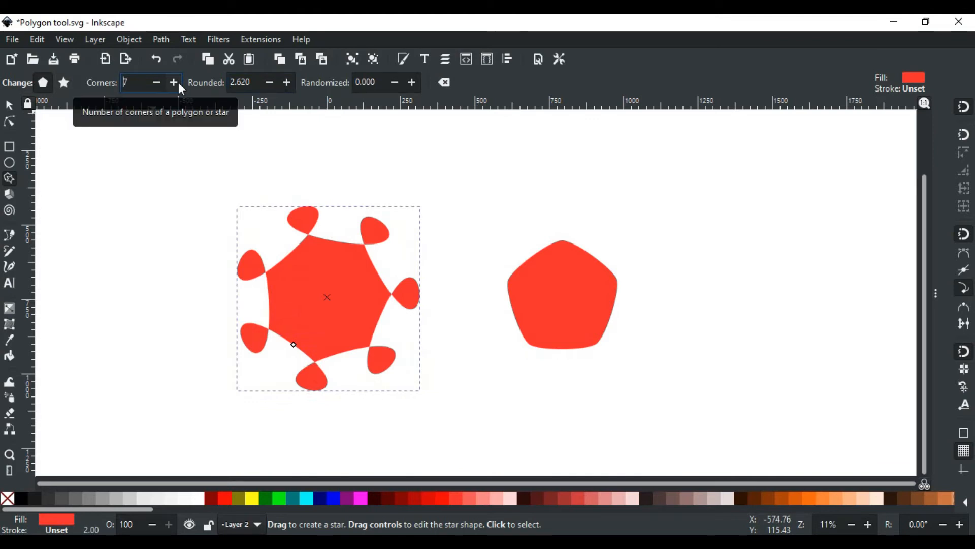
left_click(175, 83)
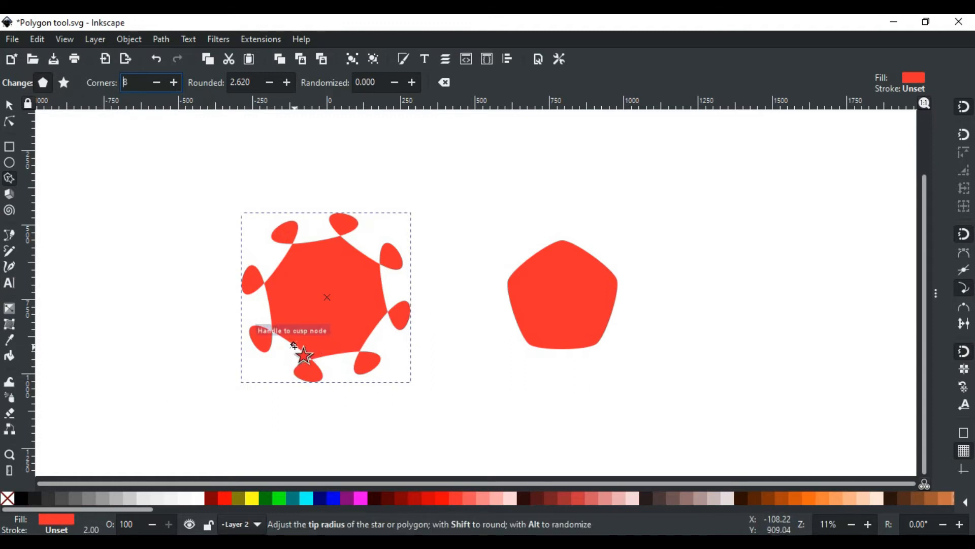
Raise the eight-cornered shape's roundness to 3.700 with its handle, and reset the roundness to 0 for sharp corners
left_click_drag(294, 346, 394, 361)
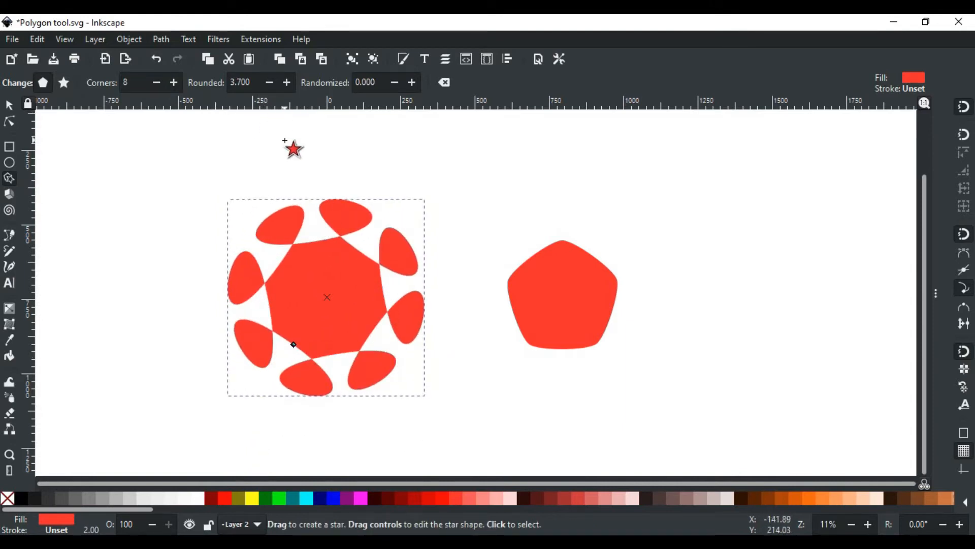
left_click(226, 84)
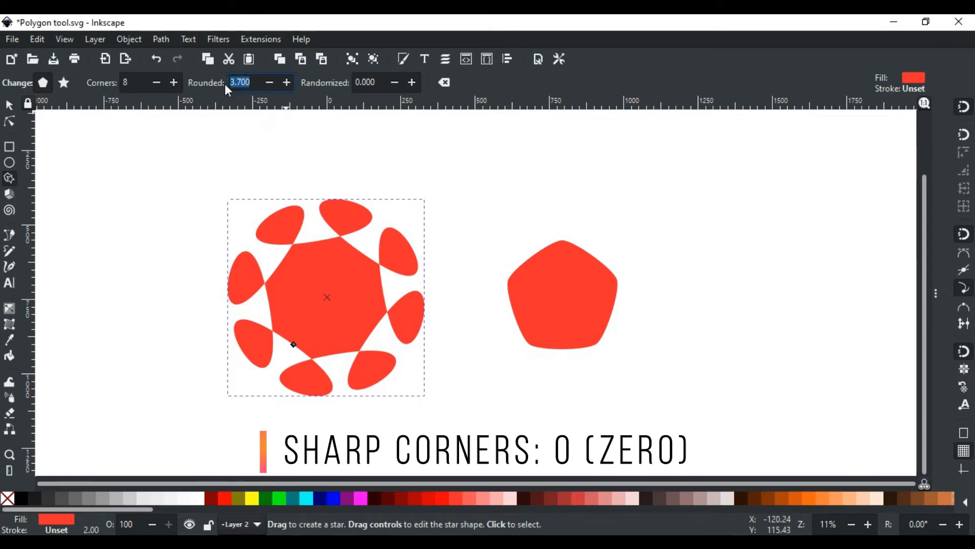
key("Return")
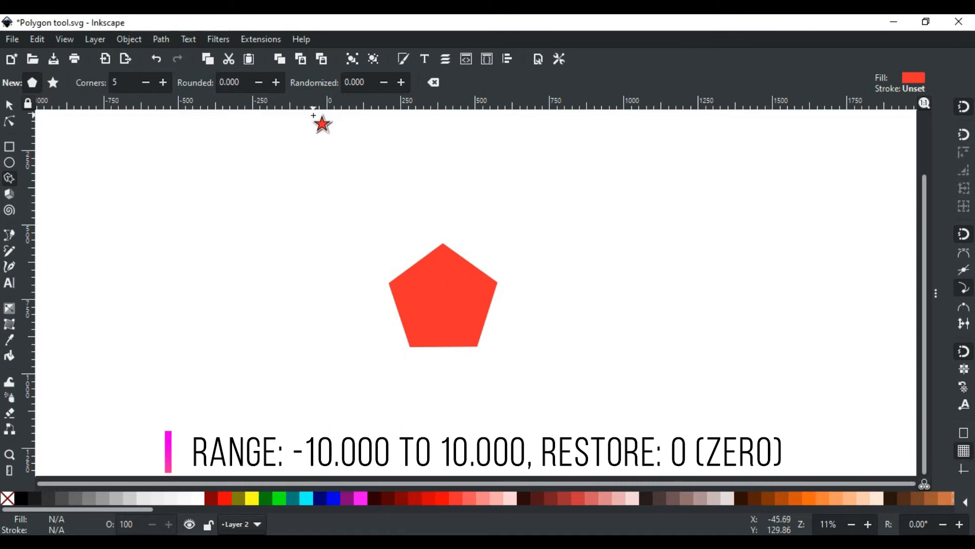
Select the red pentagon and raise its randomization to 1.018
left_click(438, 295)
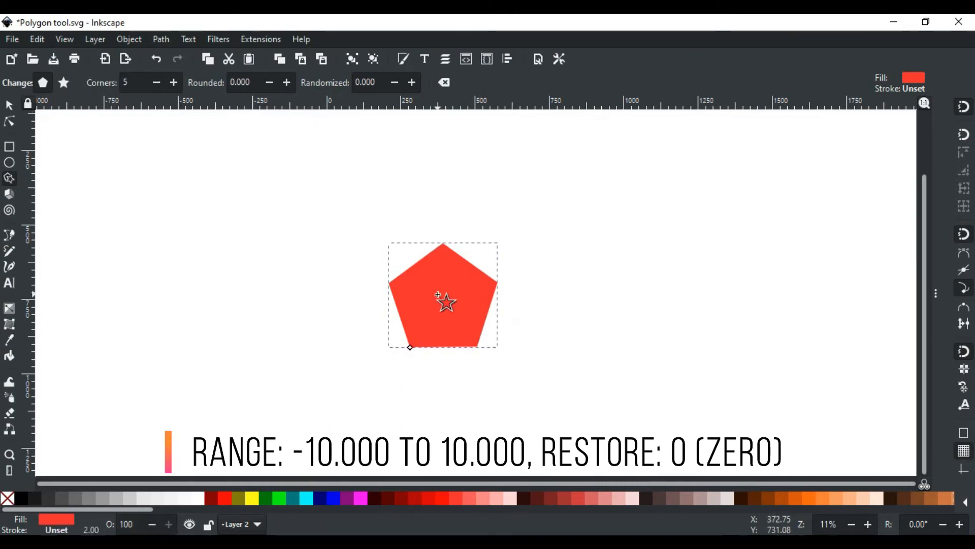
left_click(408, 87)
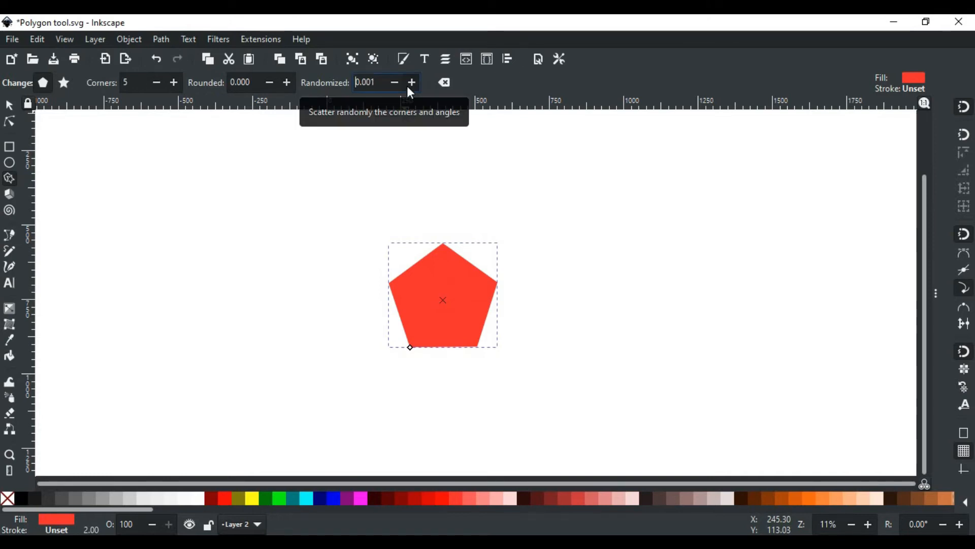
left_click(408, 88)
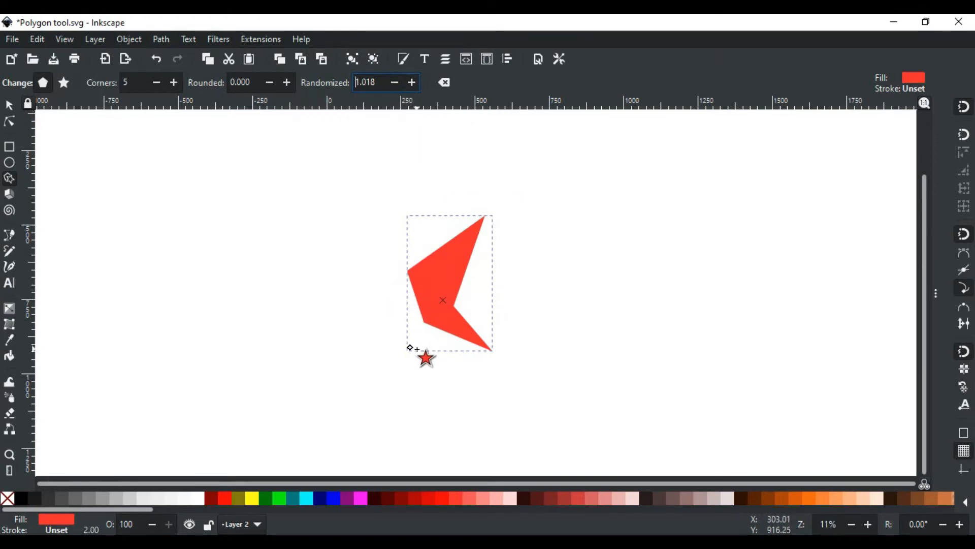
Vary the pentagon's randomization to 1.029 with its tip handle, and set the randomization back to 0
left_click_drag(410, 348, 445, 371)
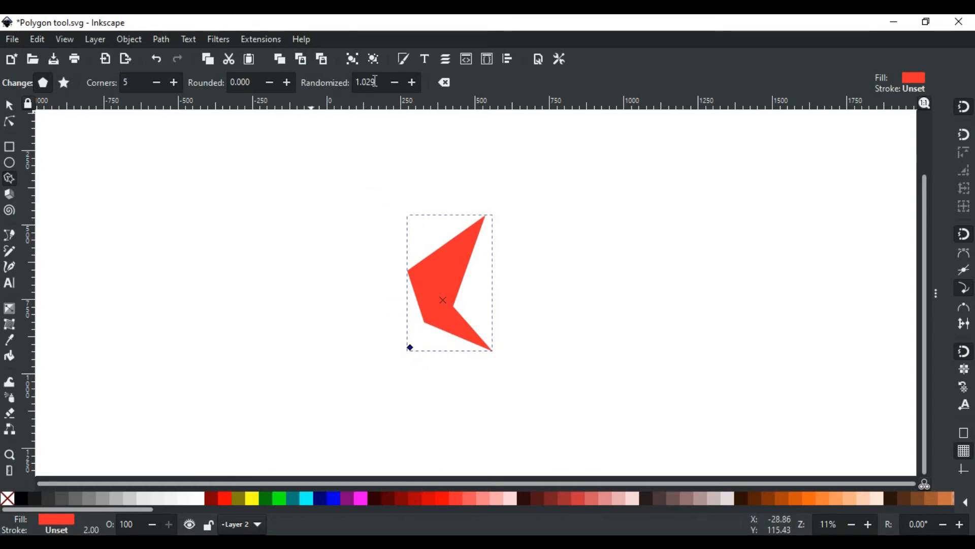
left_click_drag(380, 81, 354, 88)
type("0")
key("Return")
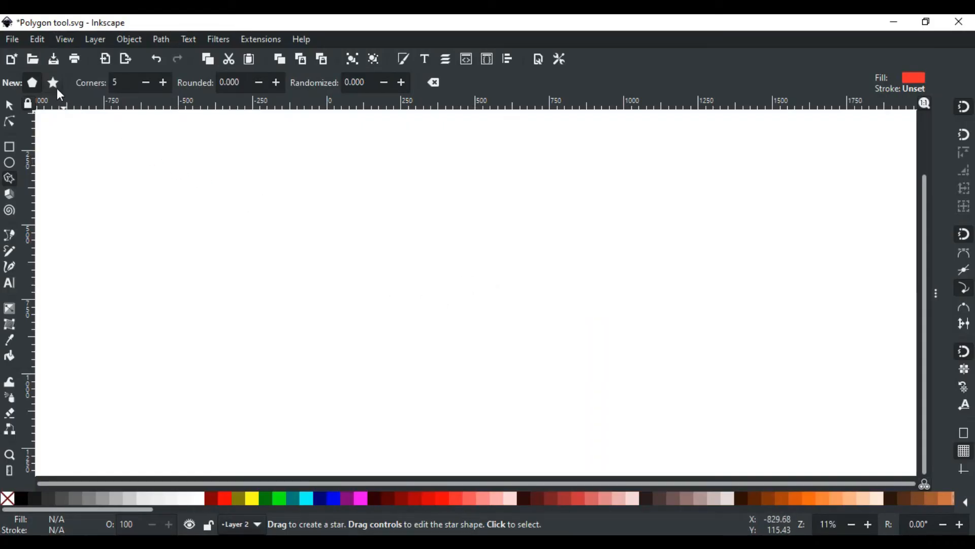
Draw a red five-pointed star with a 0.500 spoke ratio near the middle of the canvas
left_click(53, 83)
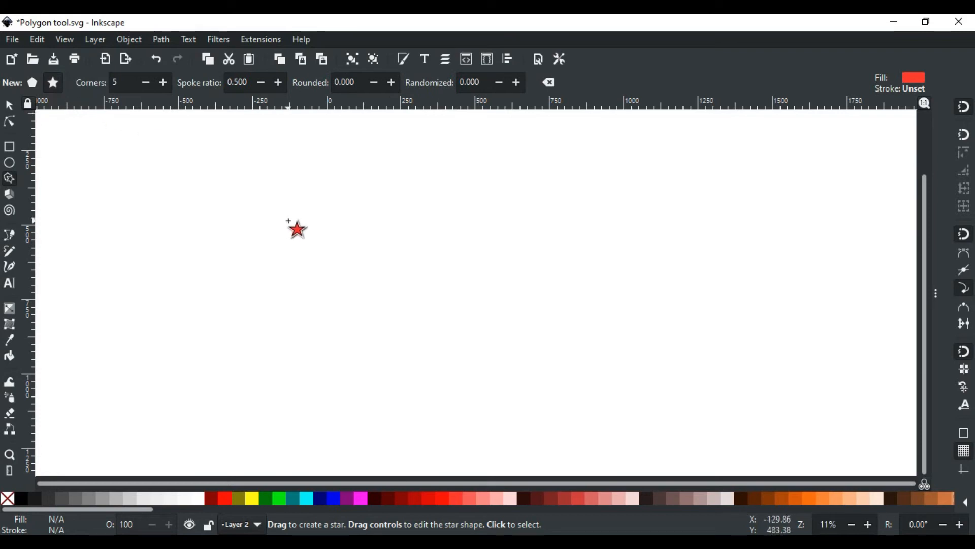
left_click_drag(392, 287, 436, 351)
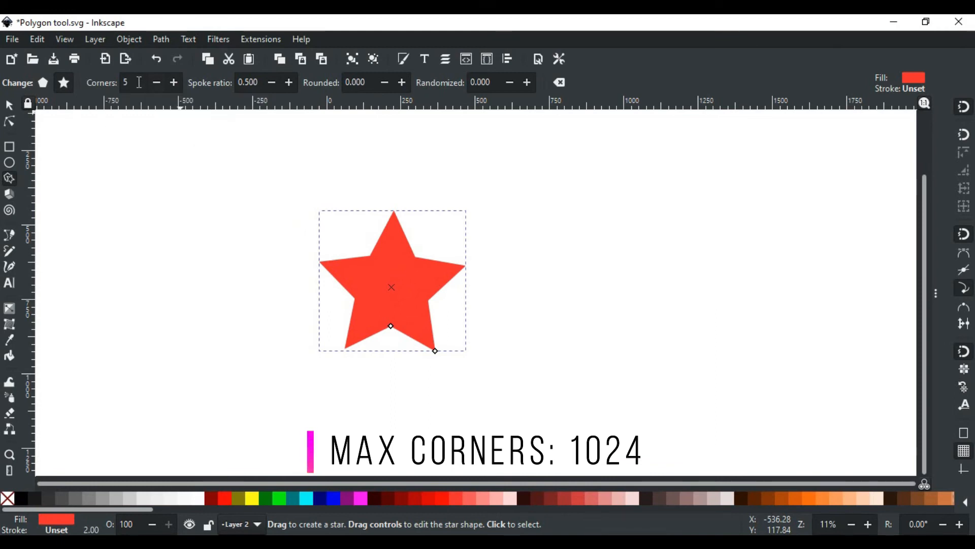
Try a corner count of 25 on the red star
left_click(117, 82)
type("25")
key("Return")
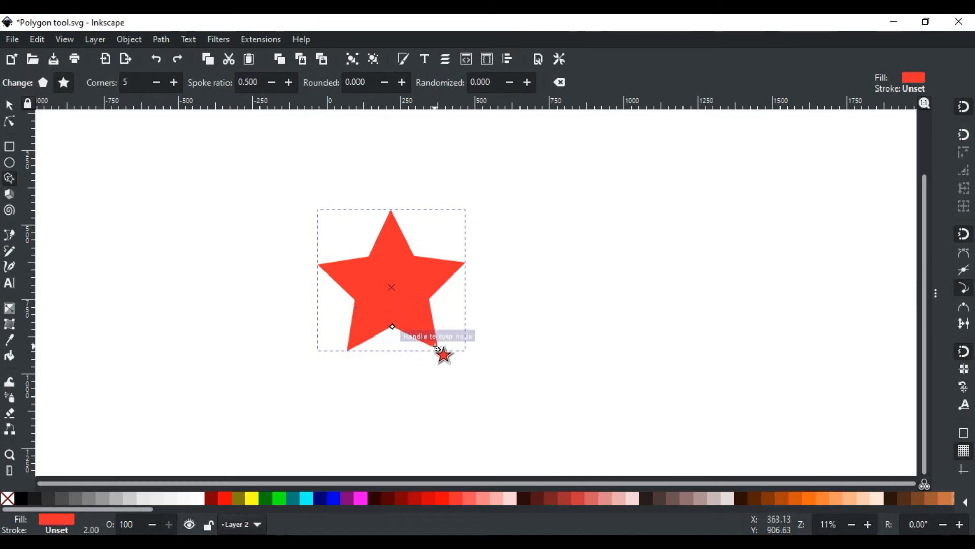
Lengthen the five-pointed star's tips with the tip handle while keeping its rotation constrained, and set the spoke ratio to 0.25
key("ctrl")
left_click_drag(438, 349, 472, 392)
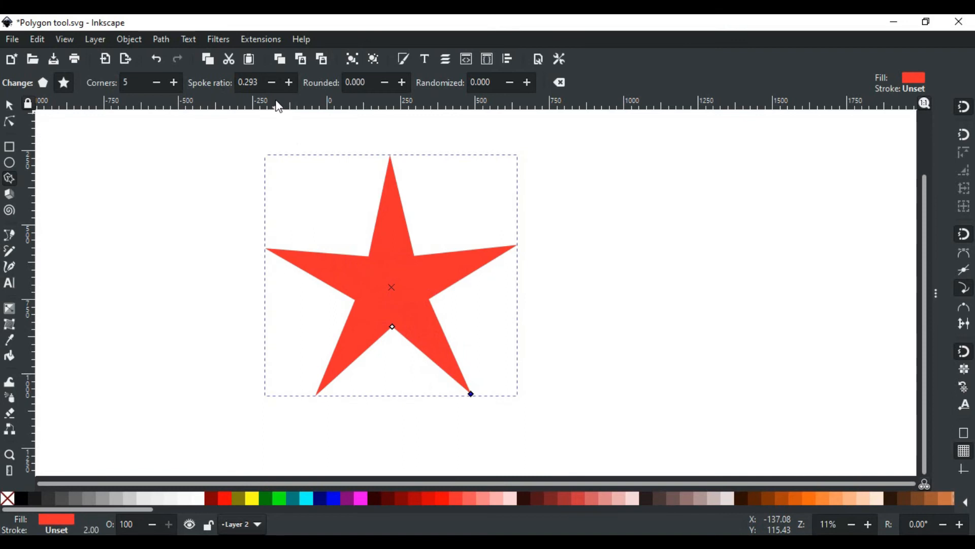
left_click_drag(252, 85, 227, 88)
type("0.")
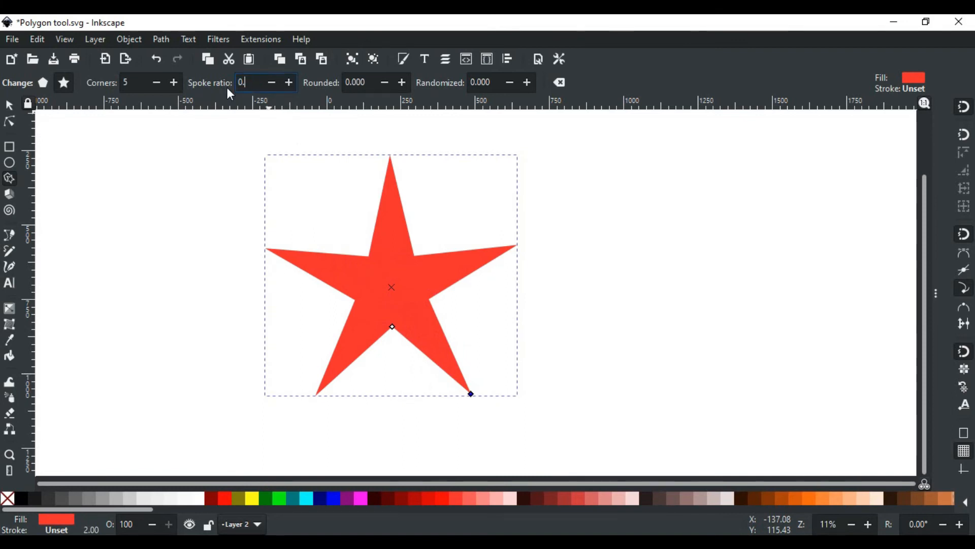
type("25")
key("Return")
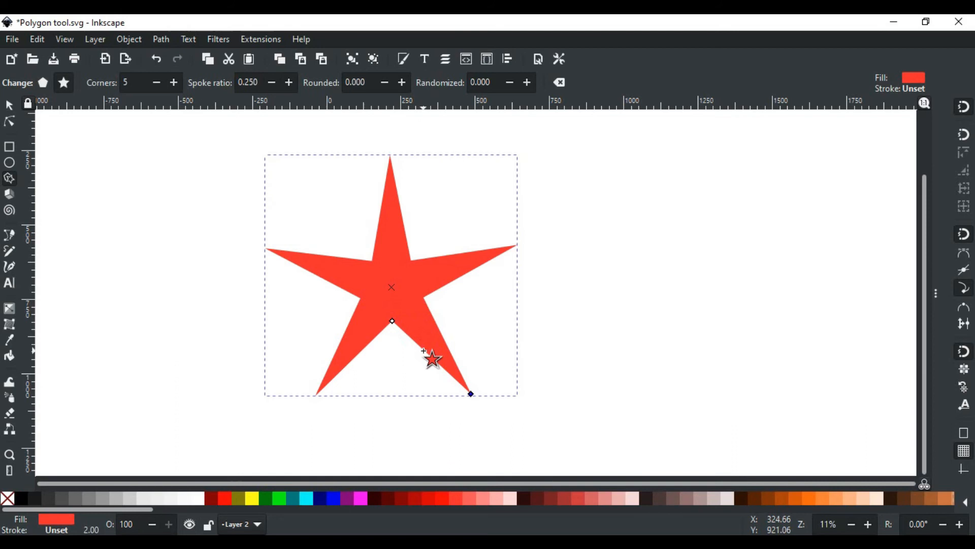
Adjust the star's base radius and tip radius with its inner and outer handles
mouse_move(392, 321)
left_mouse_down()
mouse_move(344, 320)
mouse_move(425, 328)
mouse_move(386, 333)
left_mouse_up()
mouse_move(471, 394)
left_mouse_down()
mouse_move(512, 337)
mouse_move(403, 405)
mouse_move(470, 397)
left_mouse_up()
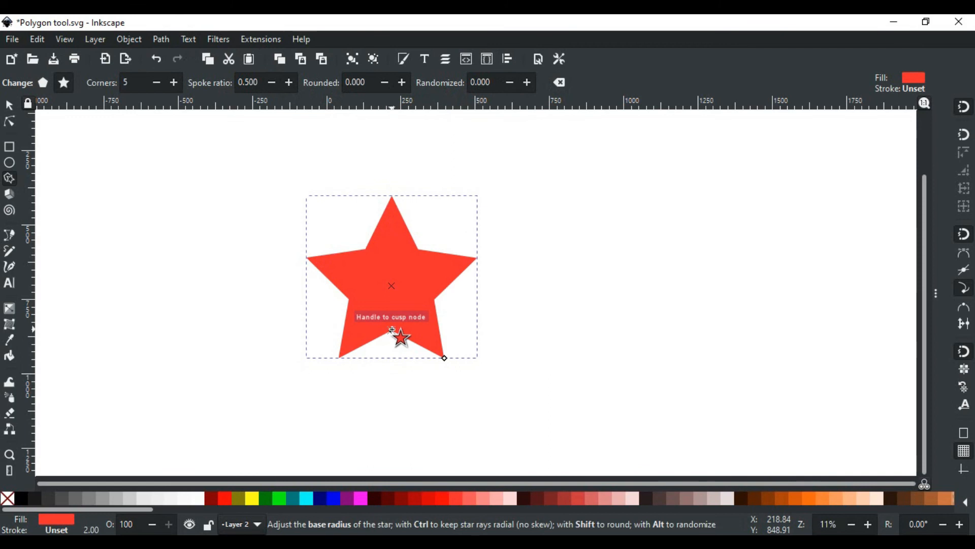
Distort the star with its handles to 1.364 roundness and -0.652 randomization, and restore the default shape parameters
mouse_move(392, 330)
left_mouse_down()
mouse_move(361, 328)
mouse_move(432, 333)
mouse_move(389, 331)
left_mouse_up()
left_click_drag(444, 358, 360, 341)
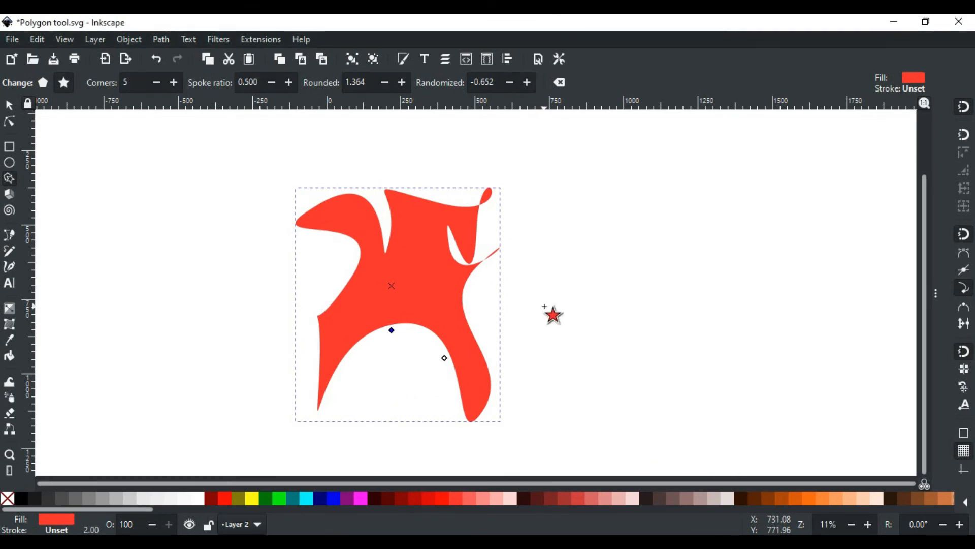
left_click(560, 84)
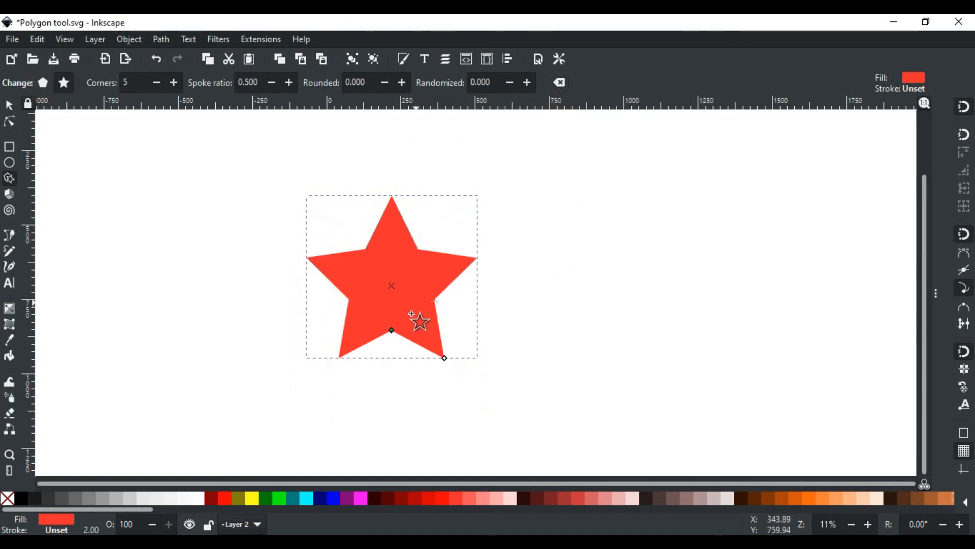